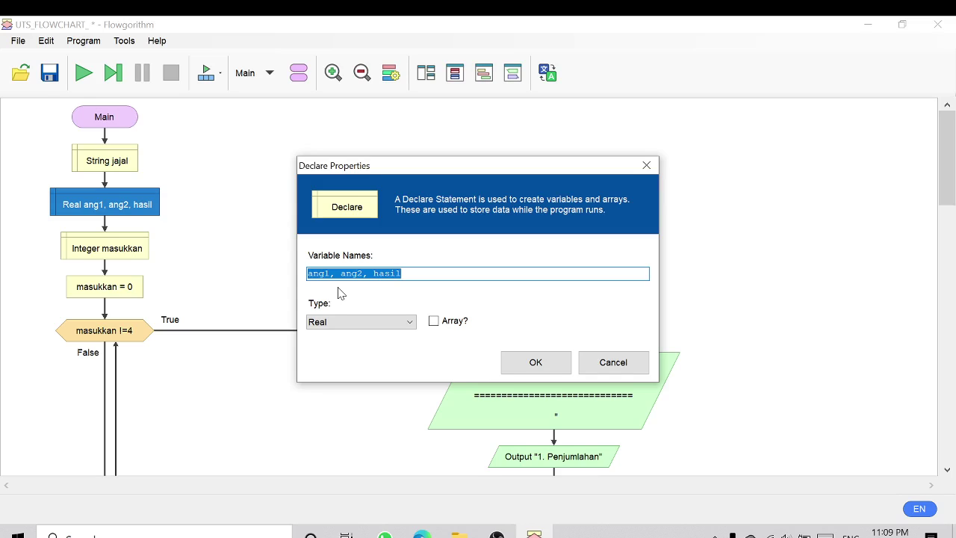
# Review the type options of the ang1, ang2, hasil declaration, keeping Real, and inspect the properties of the masukkan declaration
pyautogui.click(410, 323)
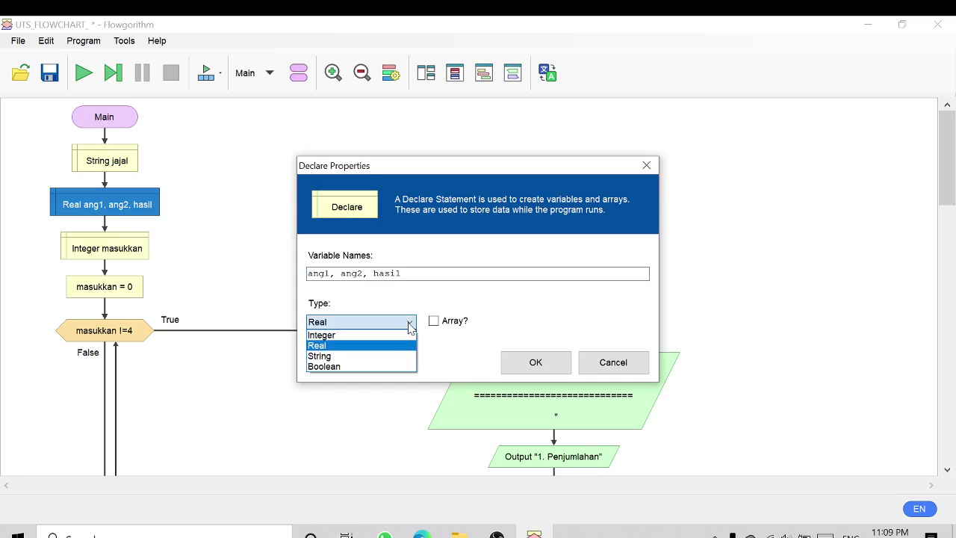
pyautogui.click(390, 348)
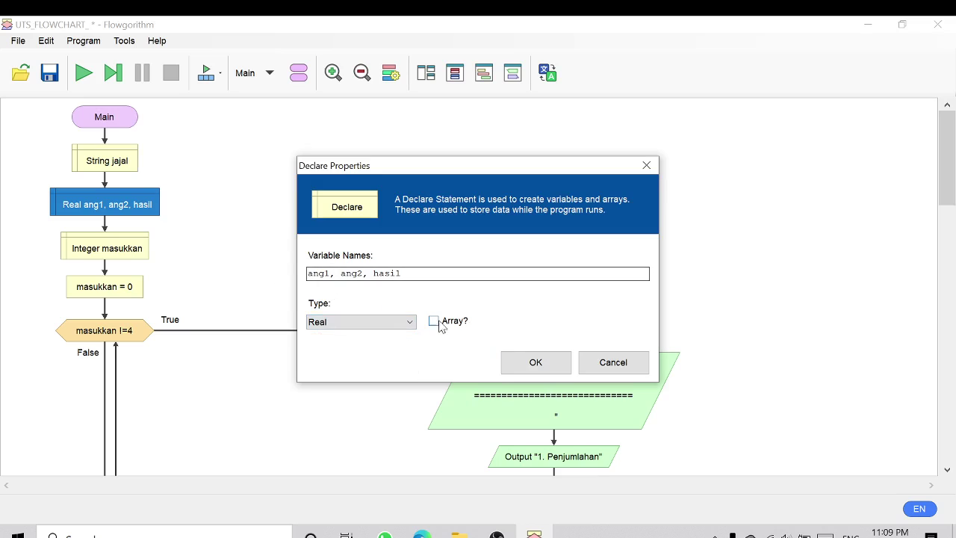
pyautogui.click(553, 363)
pyautogui.doubleClick(103, 249)
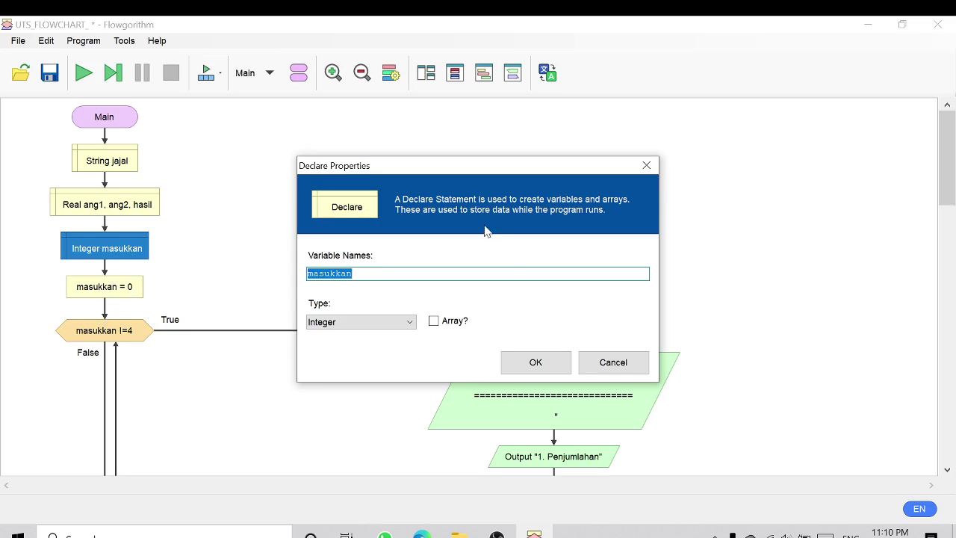
pyautogui.click(550, 363)
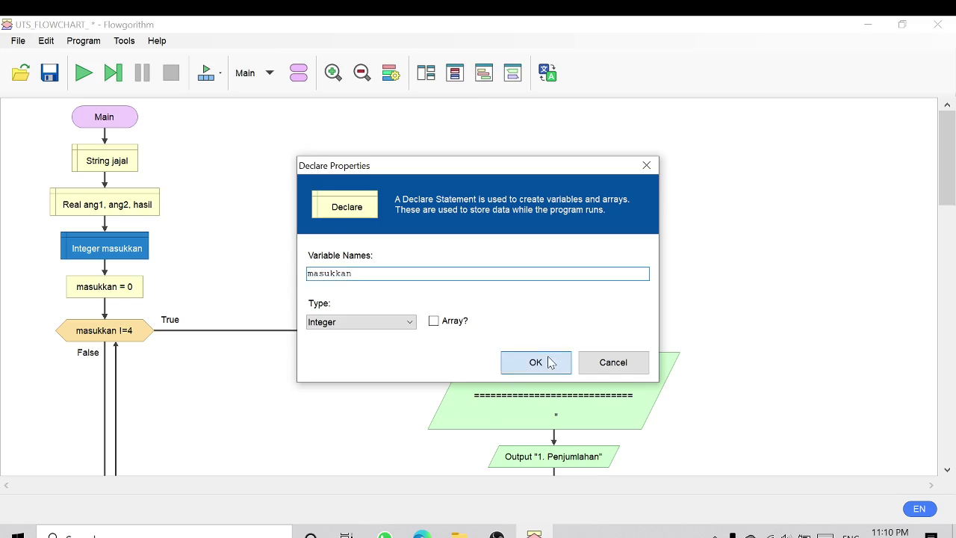
# Inspect the variable and expression of the assignment statement that initializes masukkan
pyautogui.scroll(-2, 261, 262)
pyautogui.scroll(1, 63, 242)
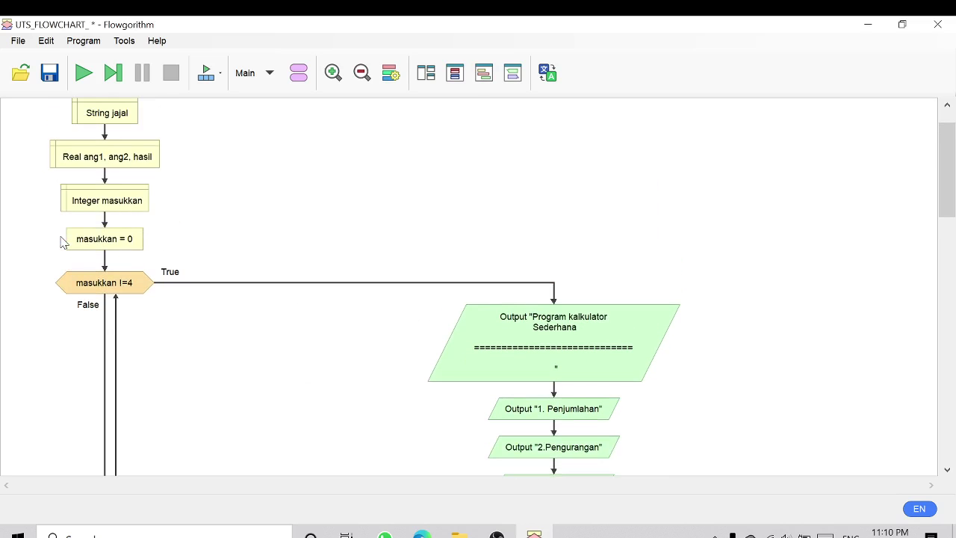
pyautogui.doubleClick(112, 243)
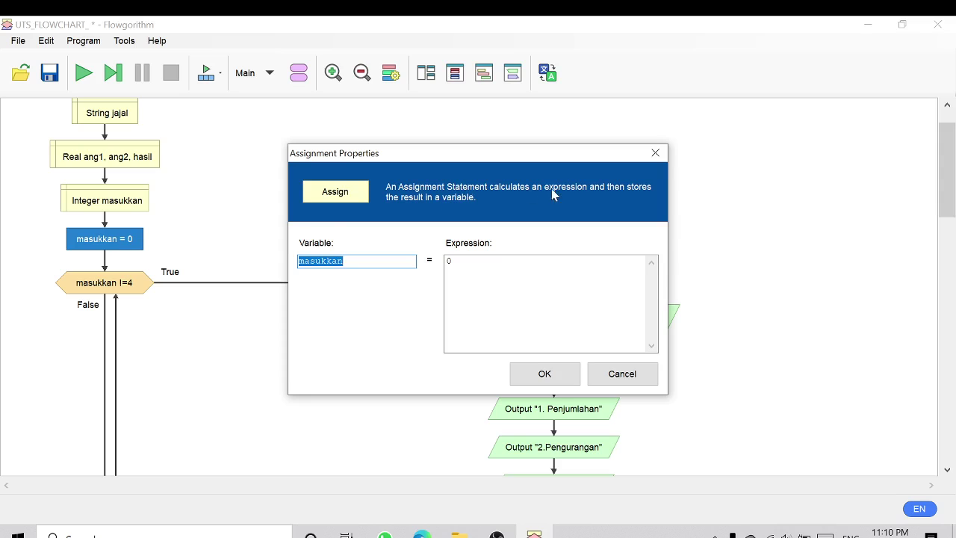
pyautogui.click(655, 153)
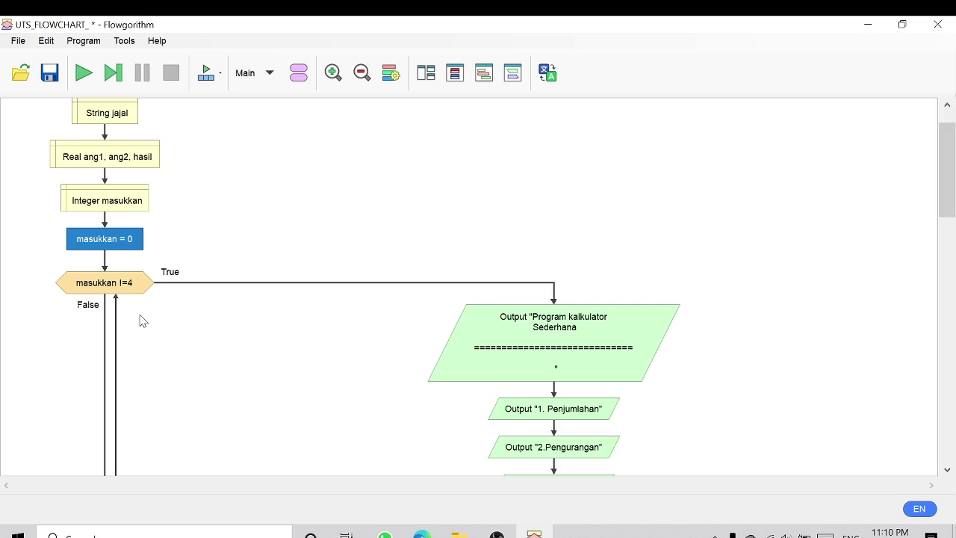
# Inspect the conditional expression of the main While loop that follows the masukkan assignment
pyautogui.scroll(-3, 189, 258)
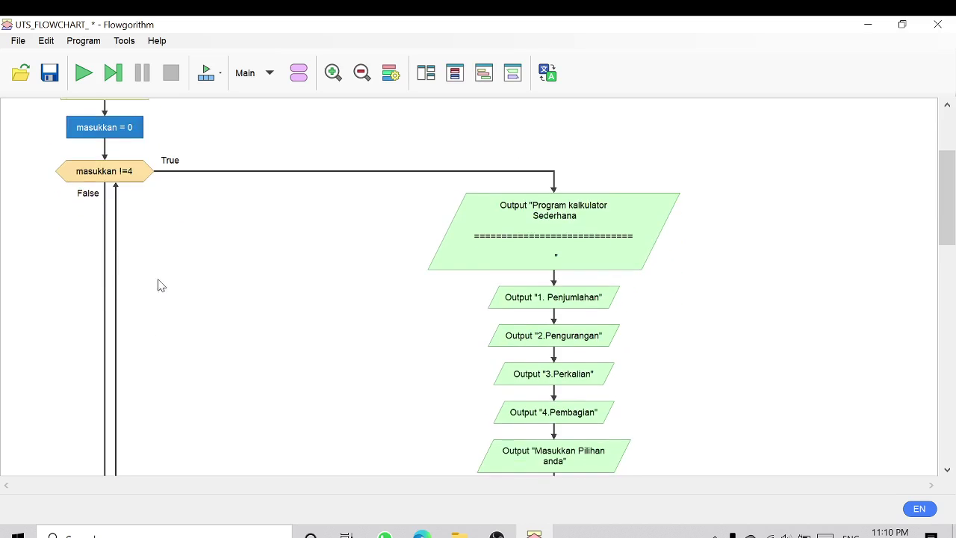
pyautogui.scroll(2, 40, 286)
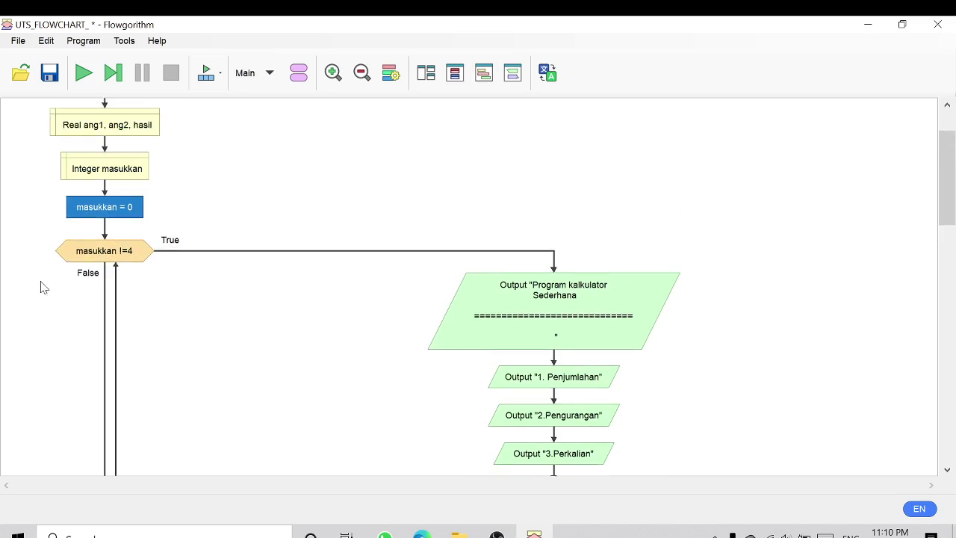
pyautogui.click(103, 269)
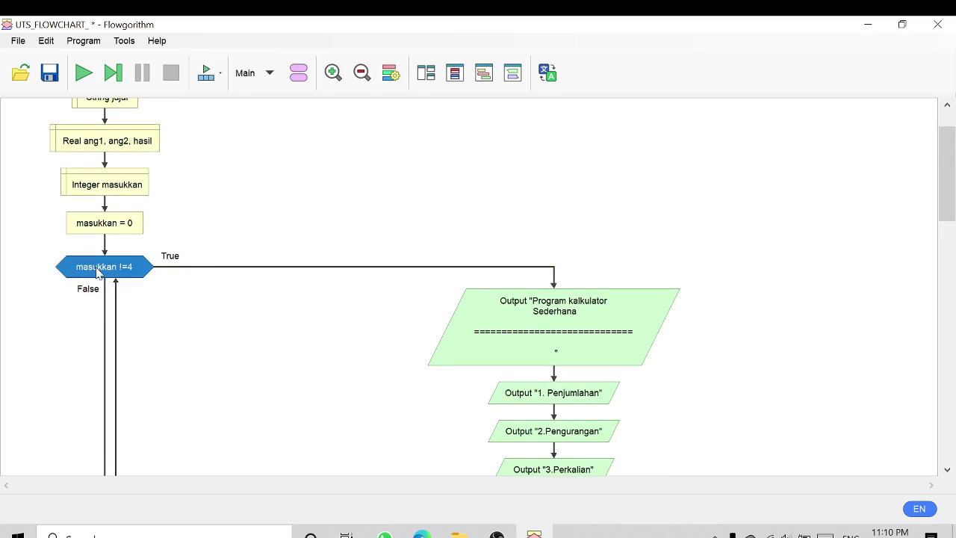
pyautogui.doubleClick(97, 273)
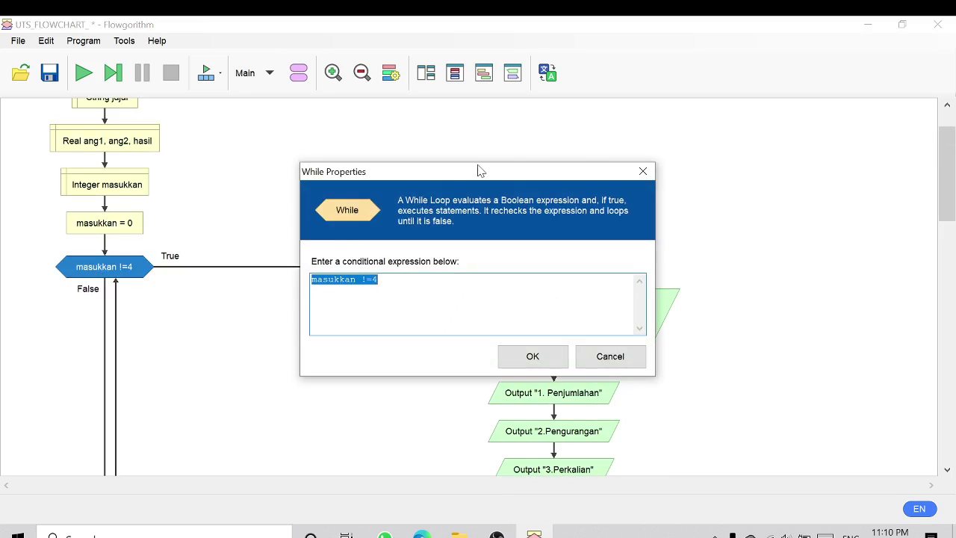
pyautogui.click(642, 171)
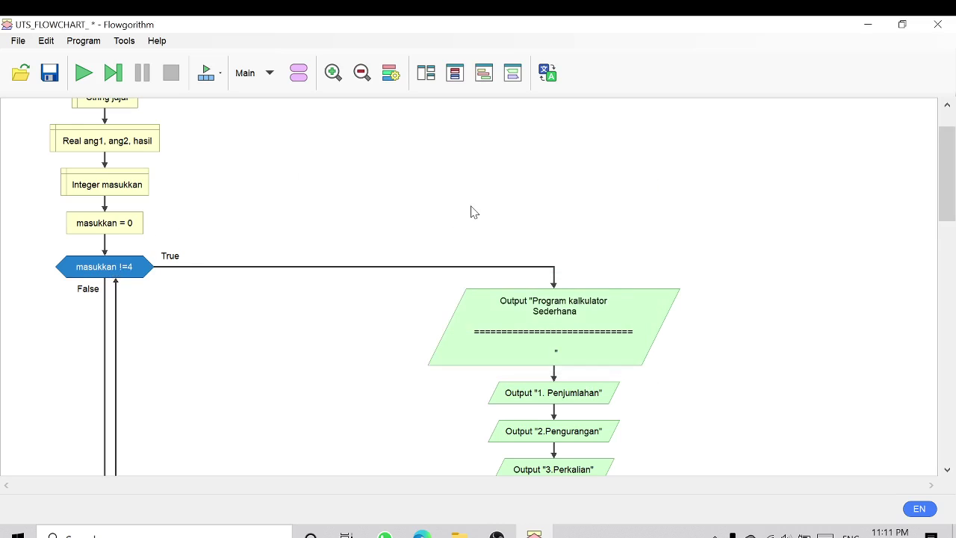
pyautogui.scroll(2, 214, 269)
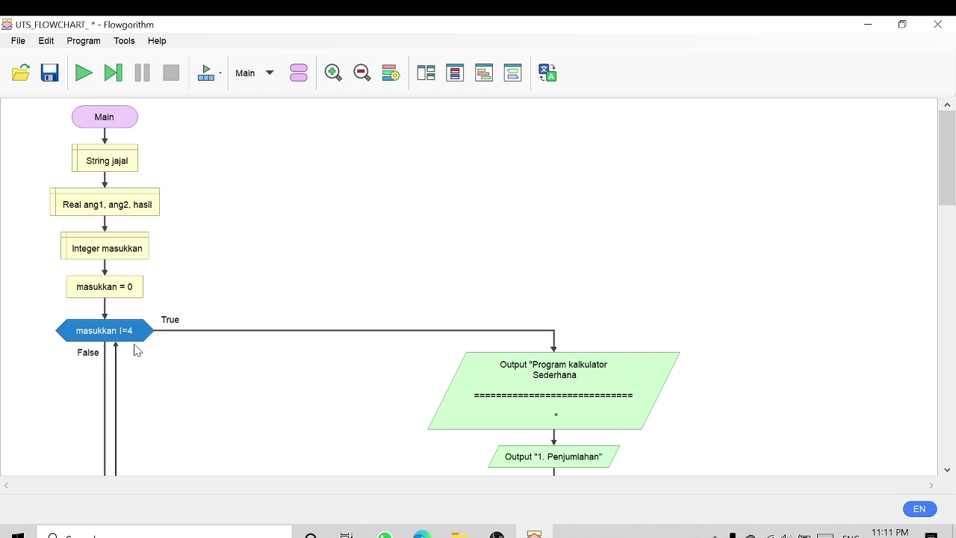
pyautogui.doubleClick(93, 338)
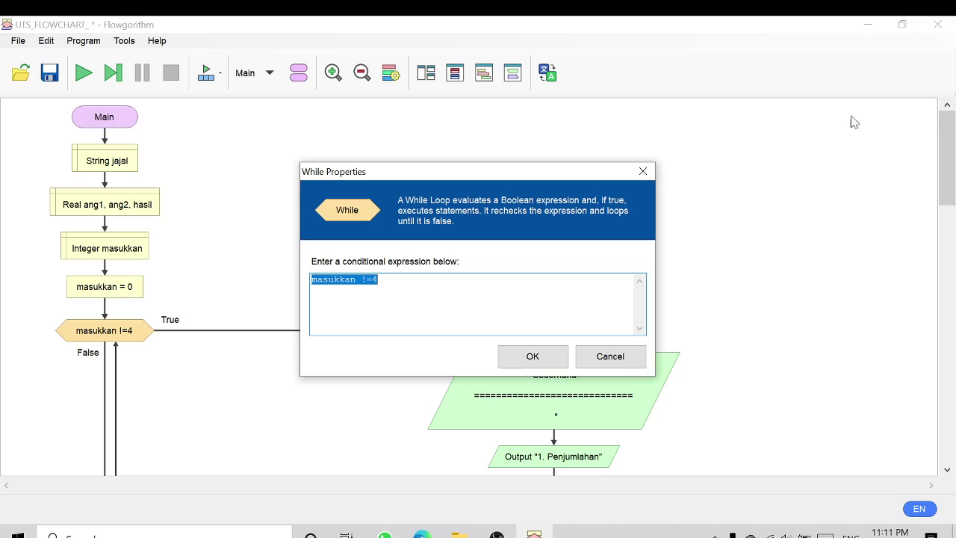
pyautogui.click(540, 366)
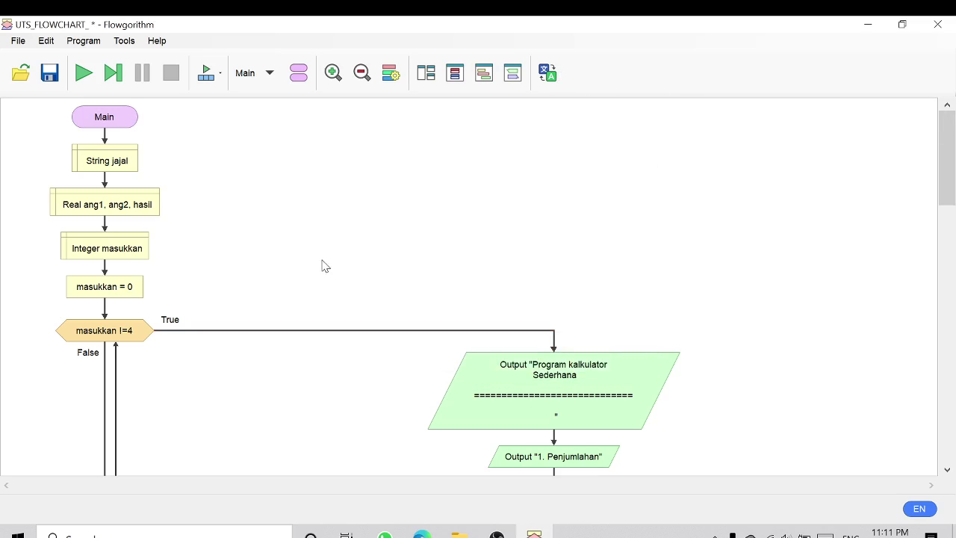
# Examine the main loop's True branch, including the calculator title output and the menu option outputs
pyautogui.scroll(-2, 321, 265)
pyautogui.scroll(-2, 177, 241)
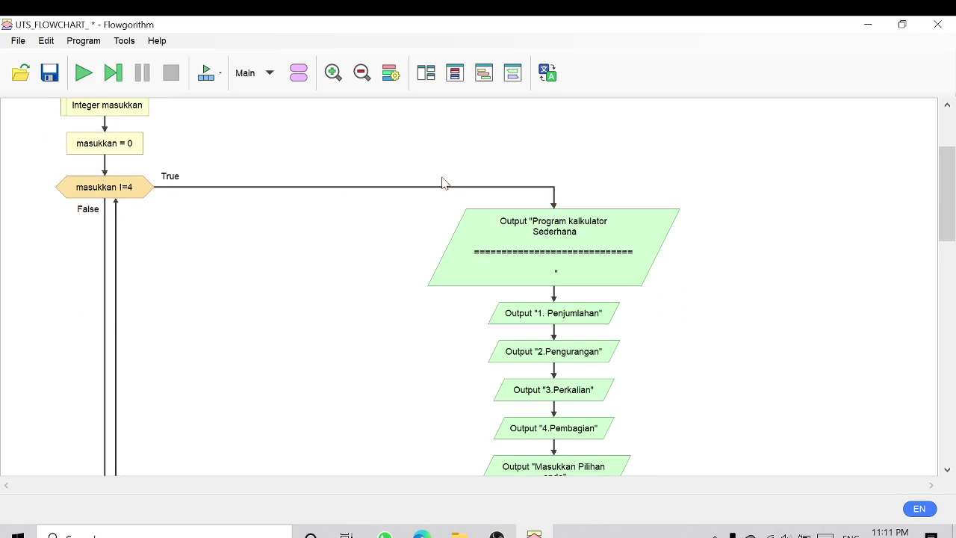
pyautogui.scroll(-3, 198, 241)
pyautogui.scroll(1, 202, 265)
pyautogui.scroll(2, 195, 258)
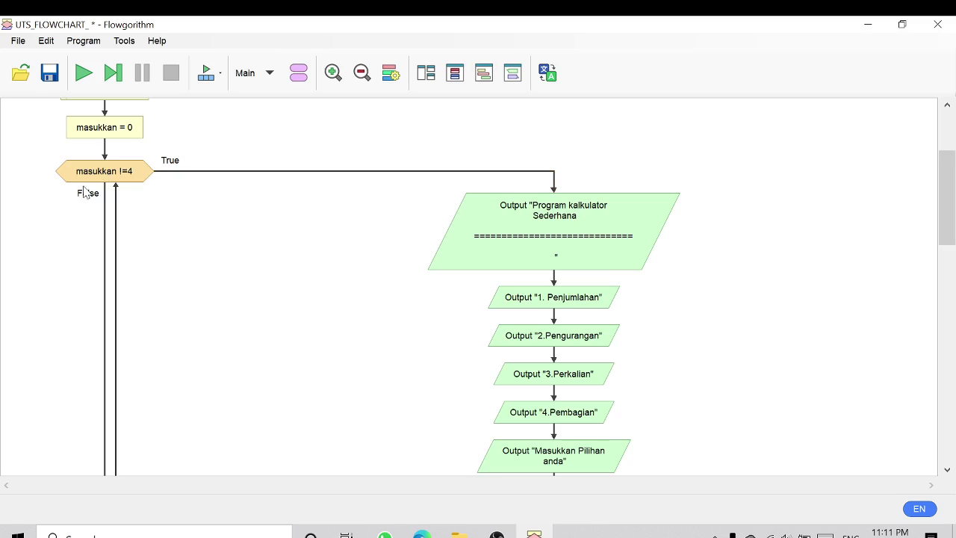
pyautogui.scroll(1, 106, 167)
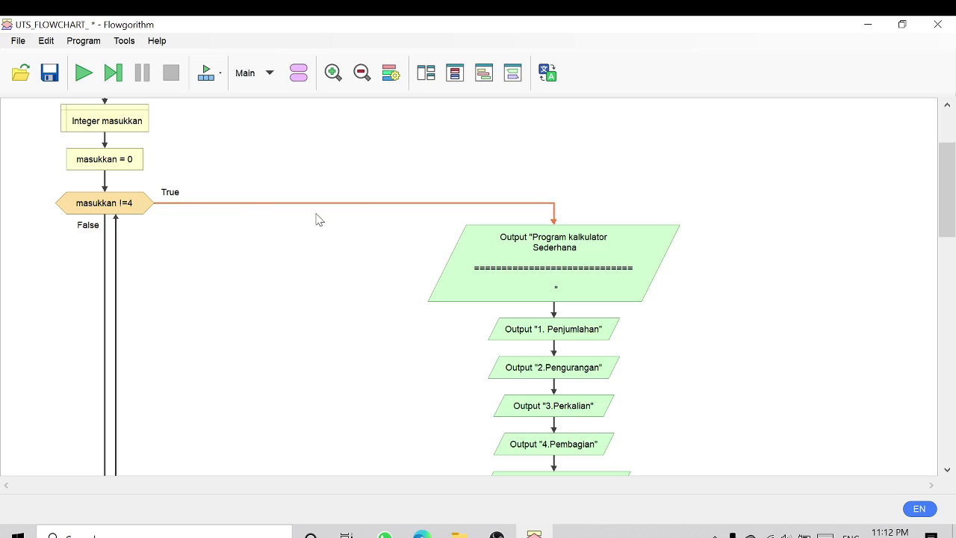
pyautogui.scroll(-3, 567, 251)
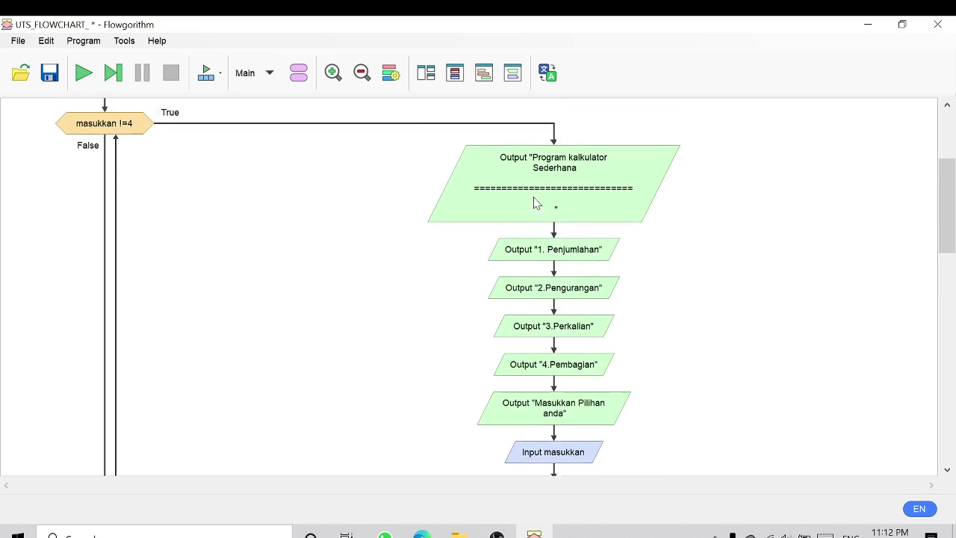
pyautogui.scroll(1, 535, 203)
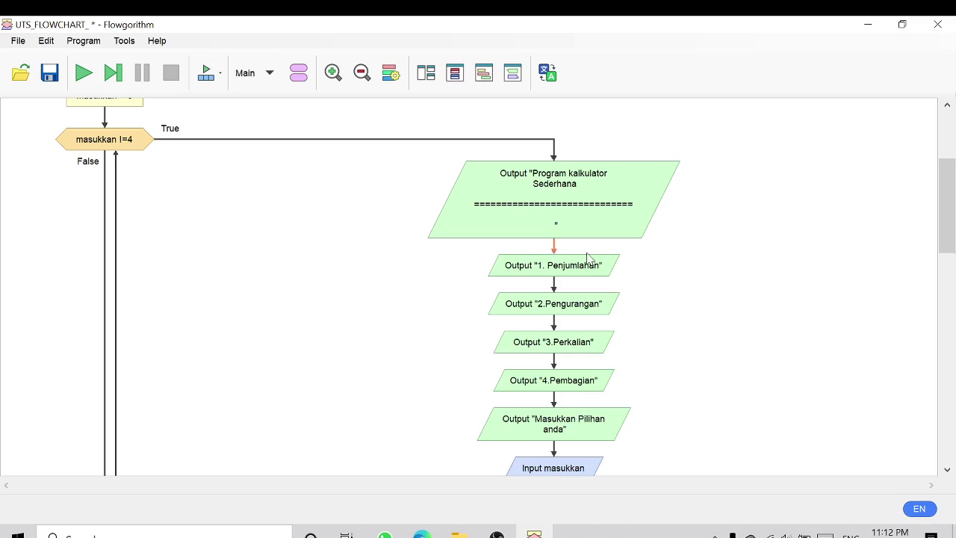
pyautogui.scroll(-1, 520, 258)
pyautogui.scroll(-1, 521, 257)
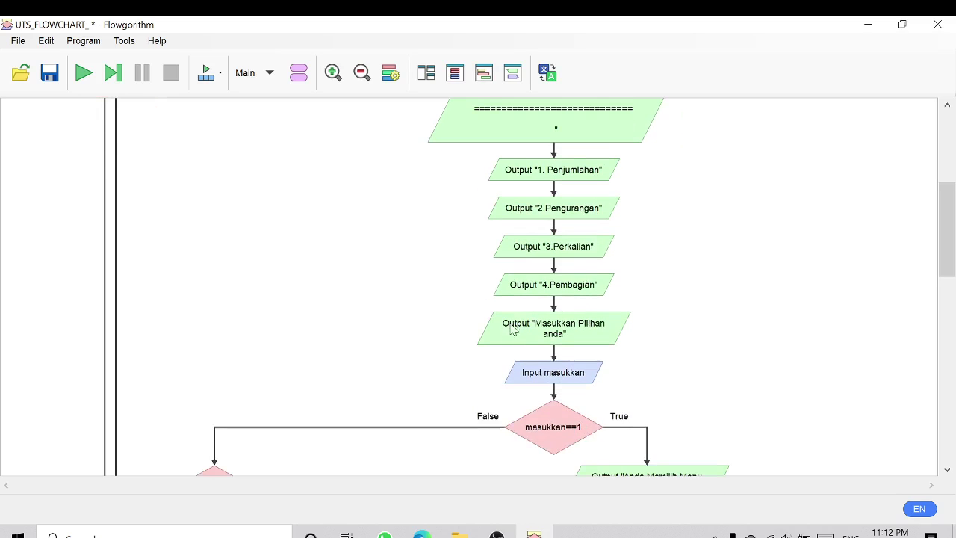
# Inspect the variable name in the Input statement below the "Masukkan Pilihan anda" output
pyautogui.scroll(-4, 511, 332)
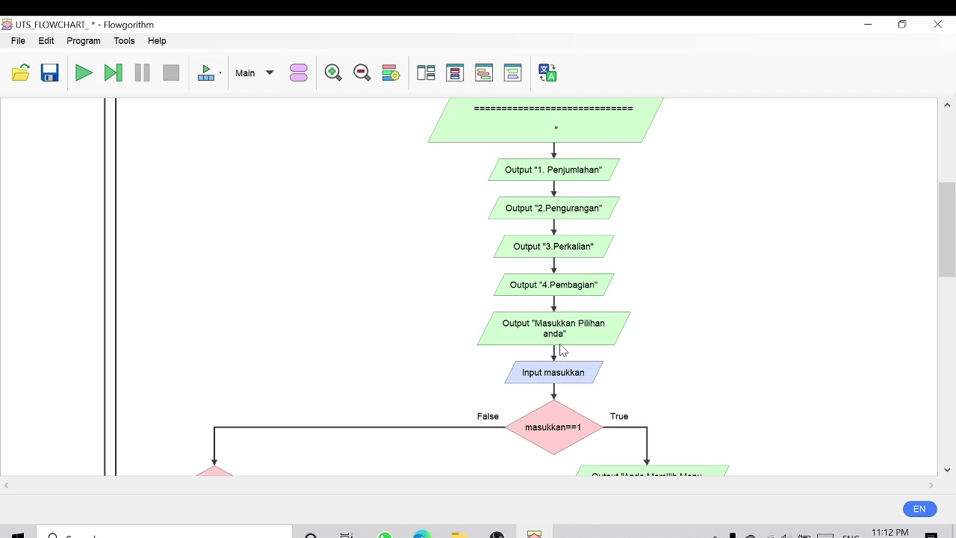
pyautogui.scroll(-3, 535, 342)
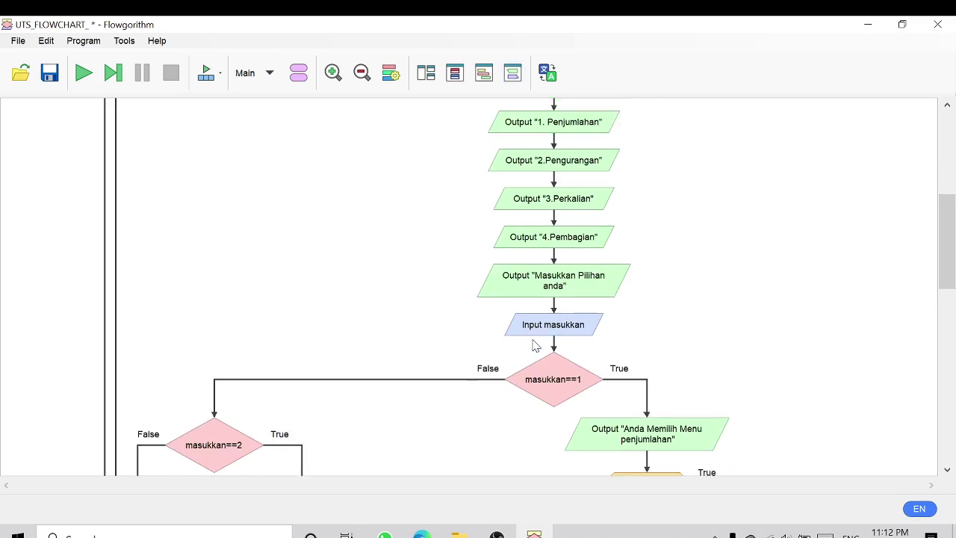
pyautogui.scroll(-1, 535, 343)
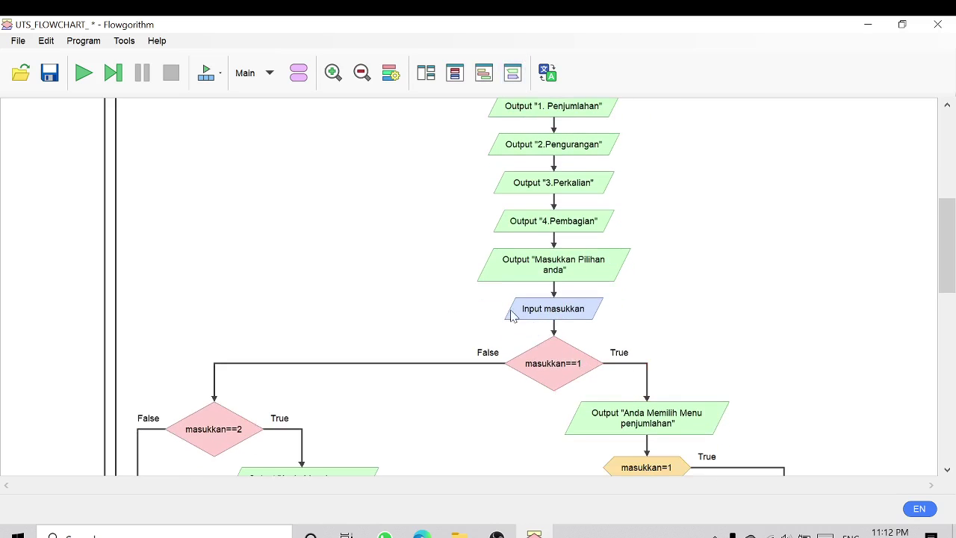
pyautogui.doubleClick(572, 315)
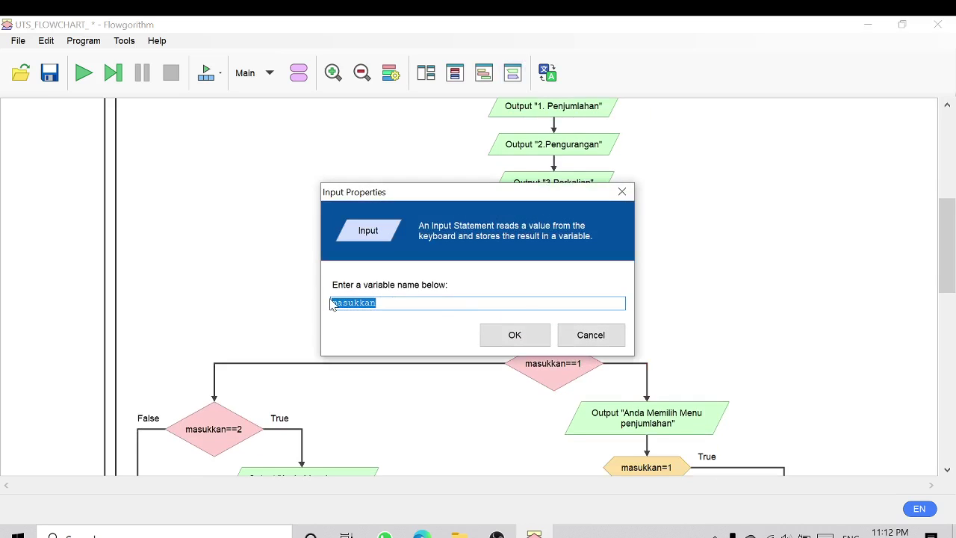
pyautogui.click(533, 342)
# Trace the flow from the masukkan declaration through the main loop and menu outputs to the masukkan==1 decision
pyautogui.scroll(5, 143, 251)
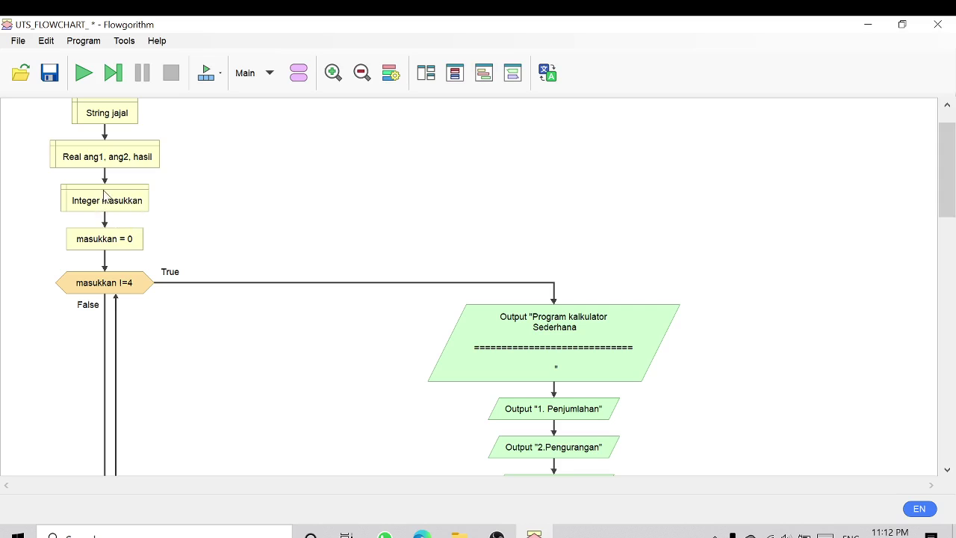
pyautogui.scroll(-3, 351, 343)
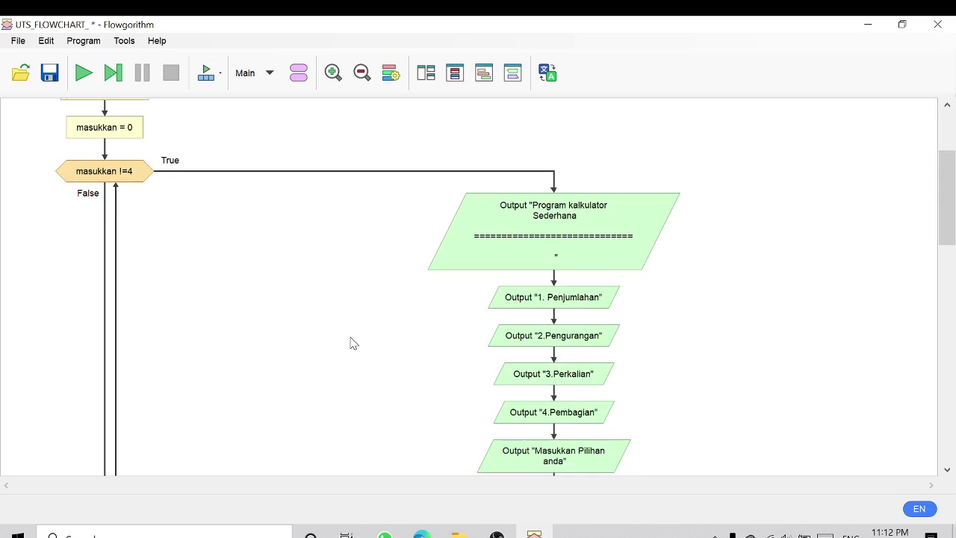
pyautogui.scroll(1, 67, 208)
pyautogui.scroll(-3, 66, 209)
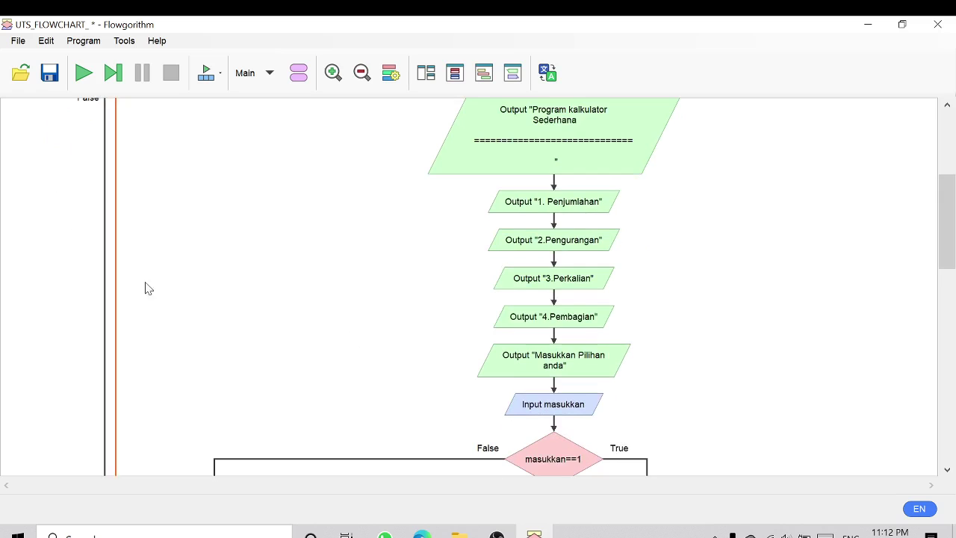
pyautogui.scroll(3, 195, 340)
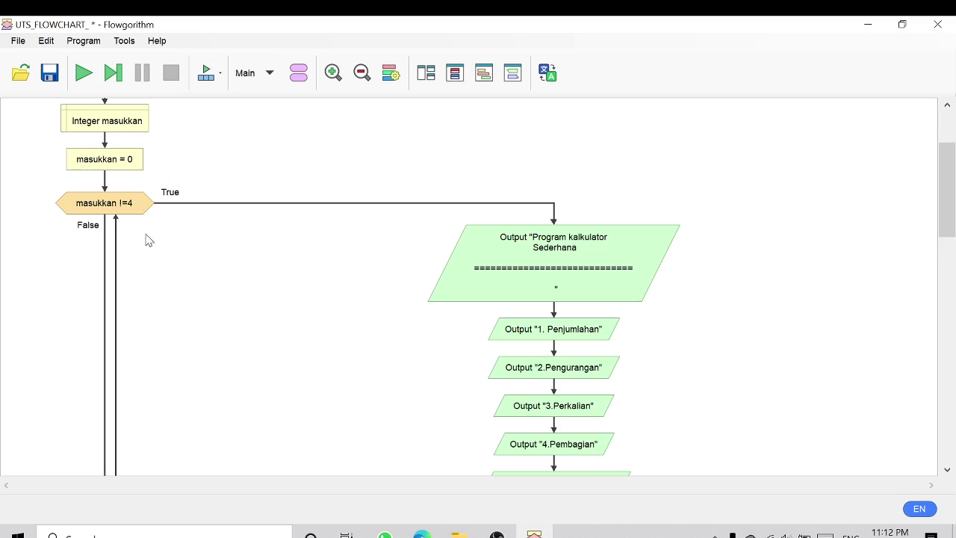
pyautogui.scroll(-8, 148, 240)
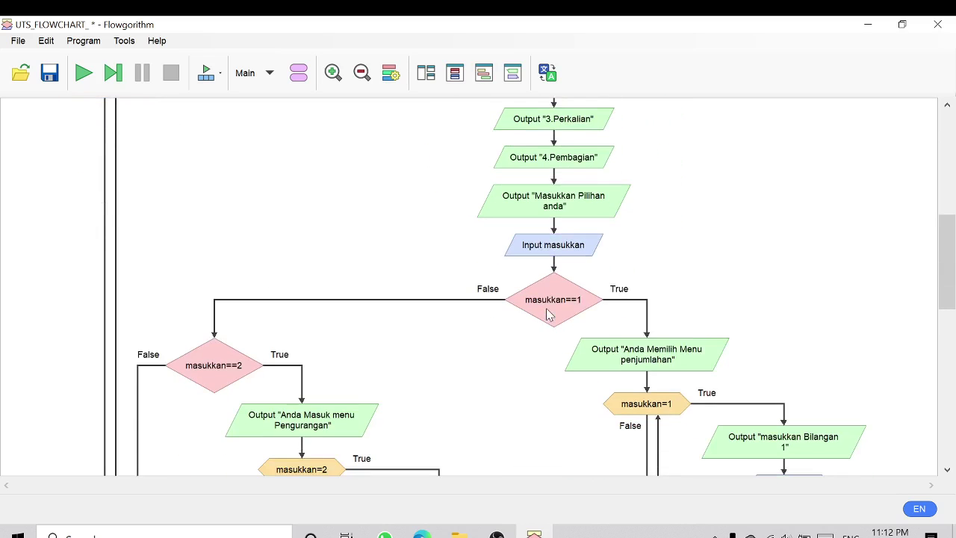